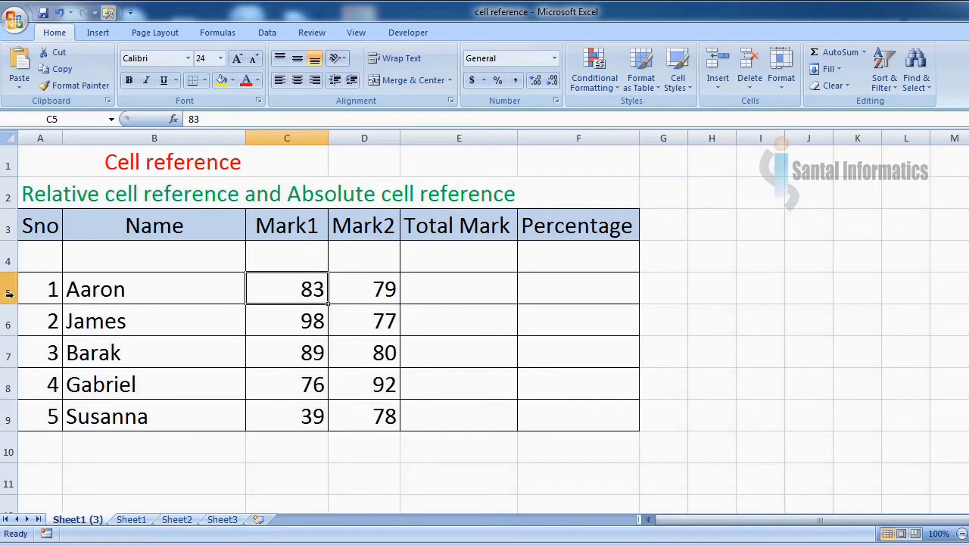
Step: Enter the formula =C5+D5 in cell E5 to total the first student's two marks
left_click(374, 290)
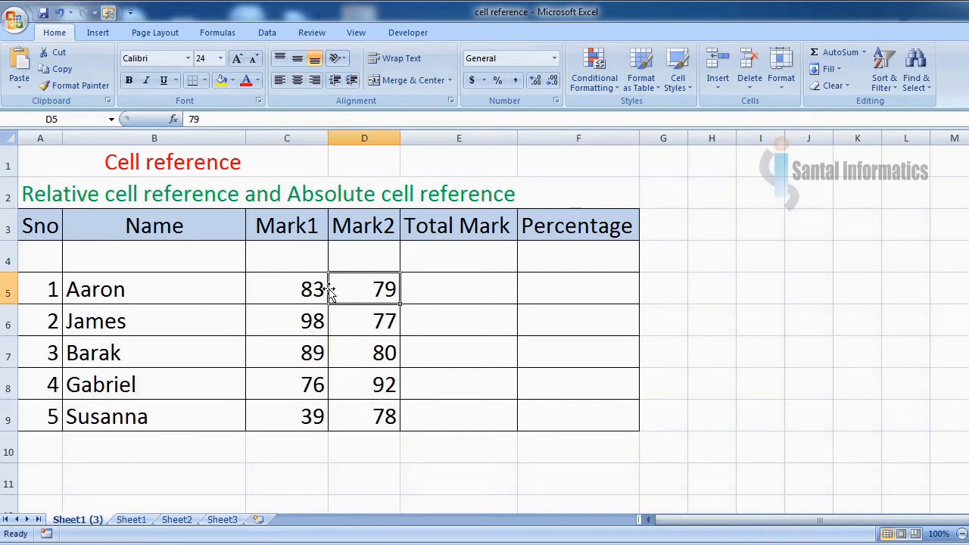
left_click(425, 289)
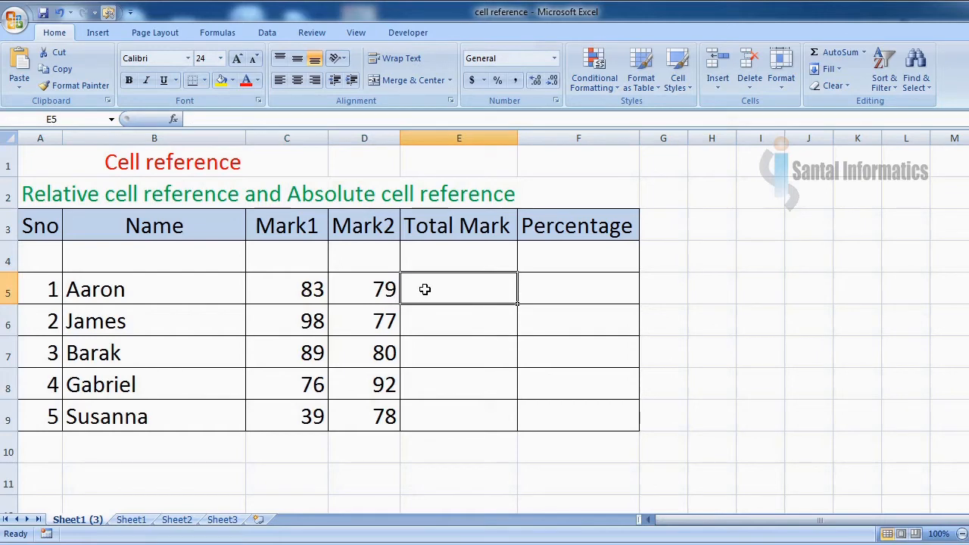
type("=")
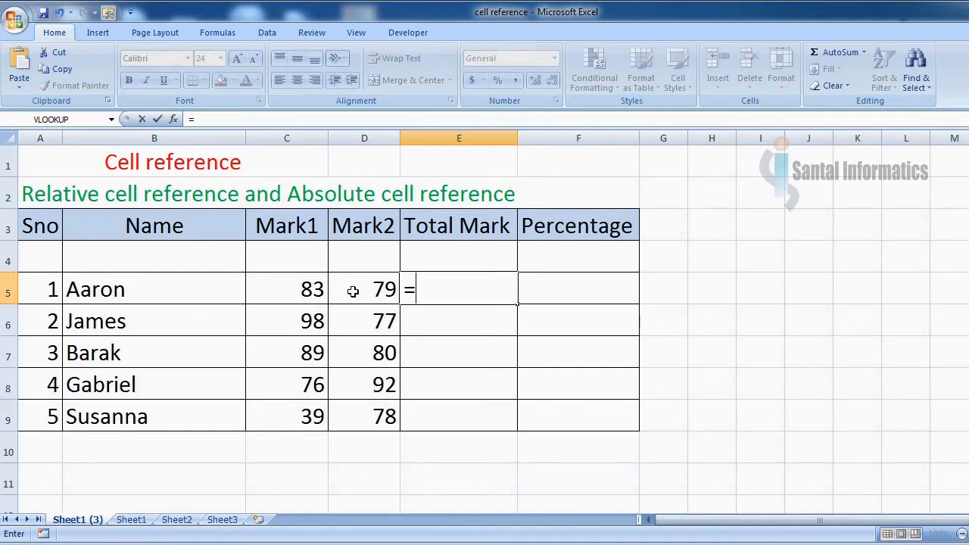
type("c5")
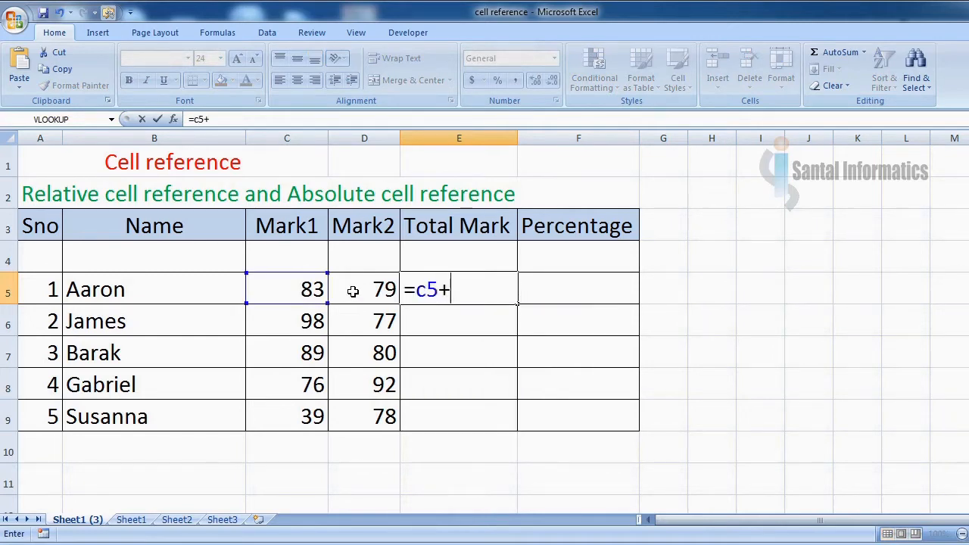
type("+d5")
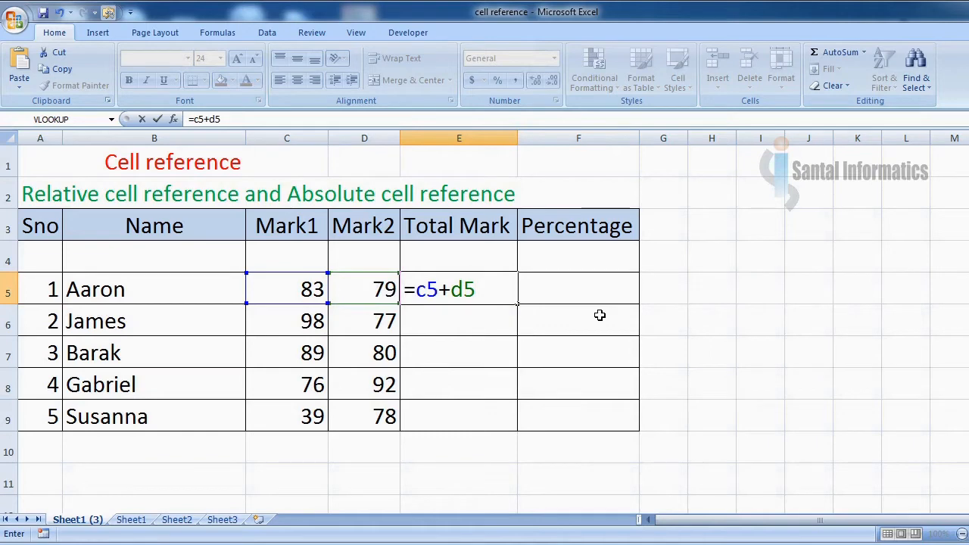
key("Return")
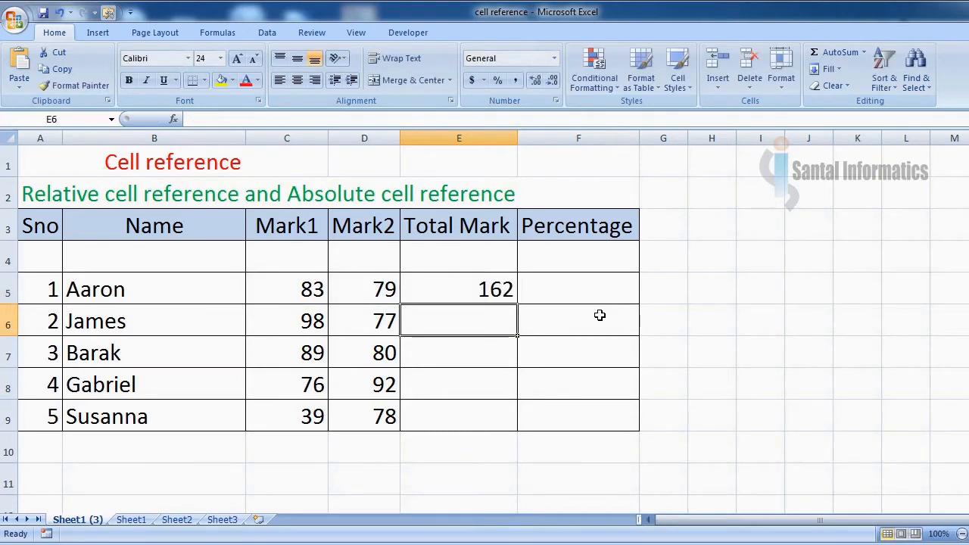
Step: Fill the Total Mark formula from E5 down to E9 and check the copied formula in E6 against E5
left_click(469, 287)
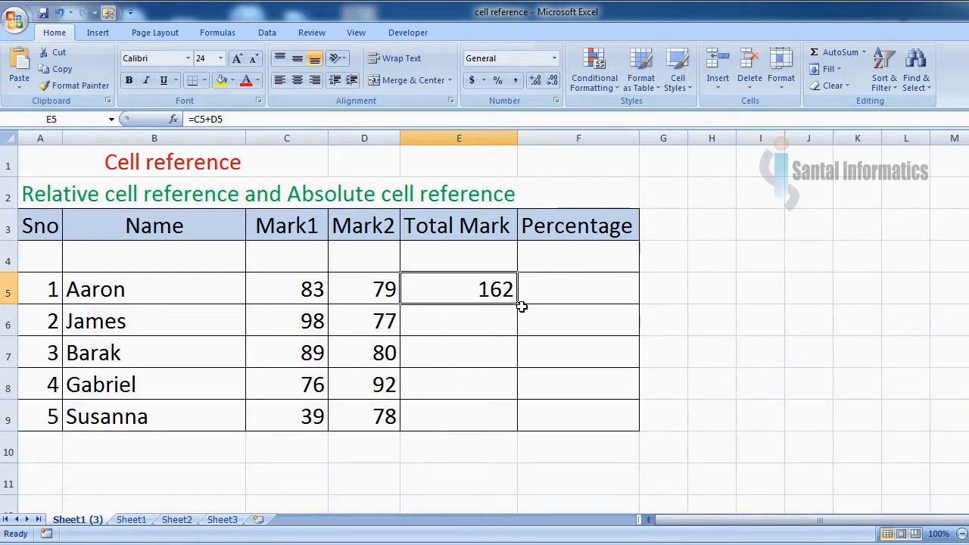
left_click_drag(519, 305, 506, 426)
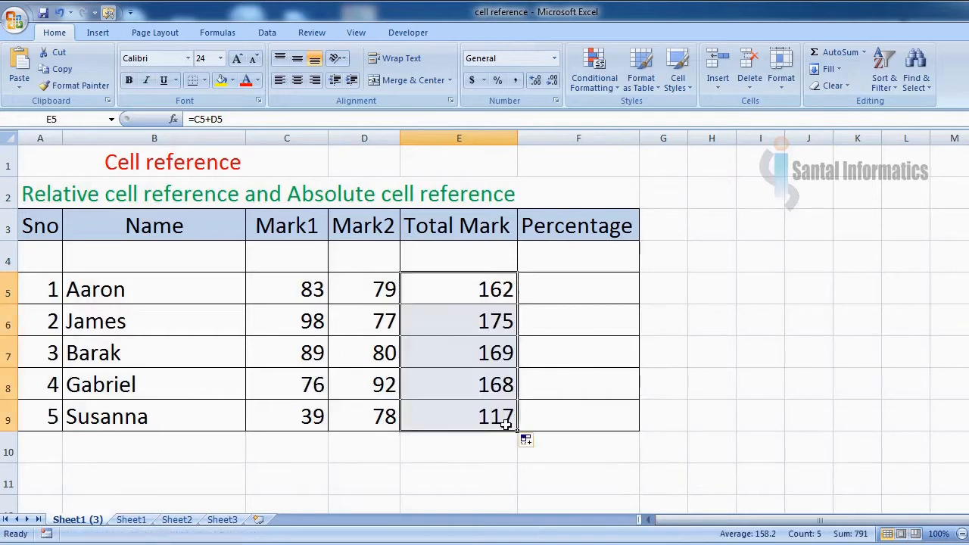
left_click(438, 323)
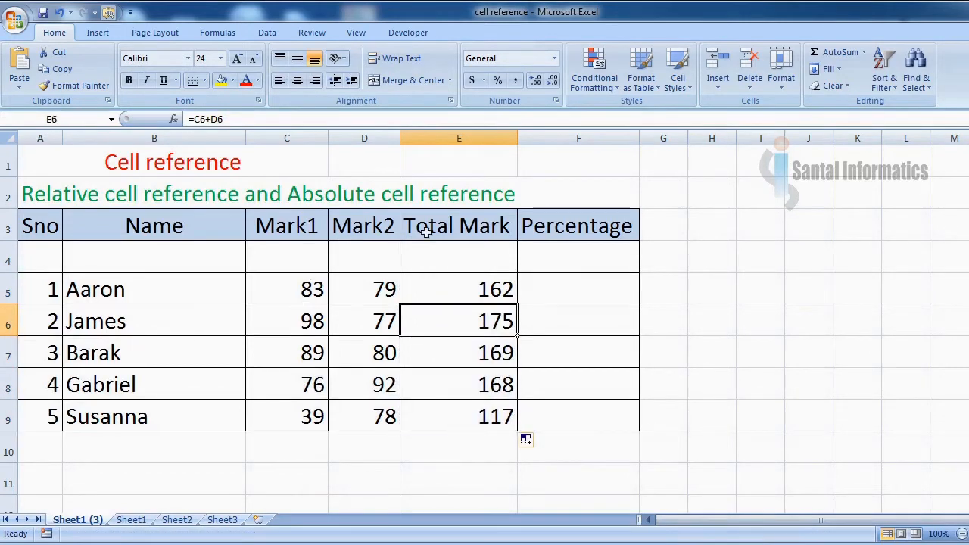
left_click(429, 288)
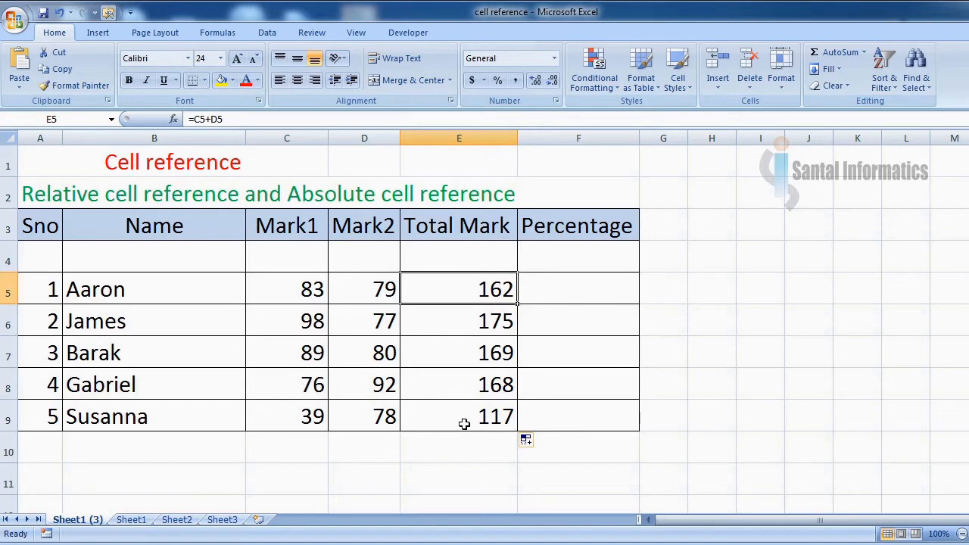
Step: Display the sheet's formulas to examine the Total Mark references in E5:E9, and return to showing values
left_click(226, 33)
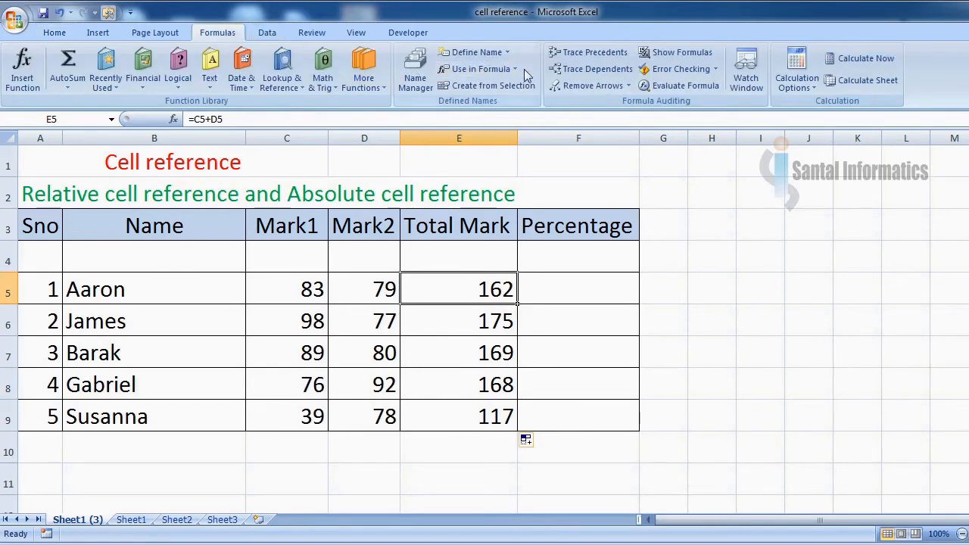
left_click(677, 53)
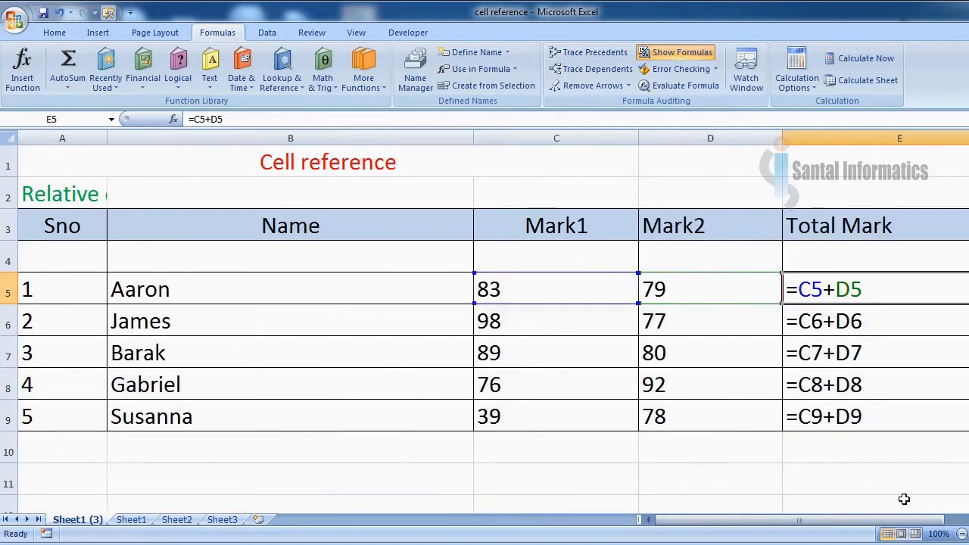
left_click(968, 520)
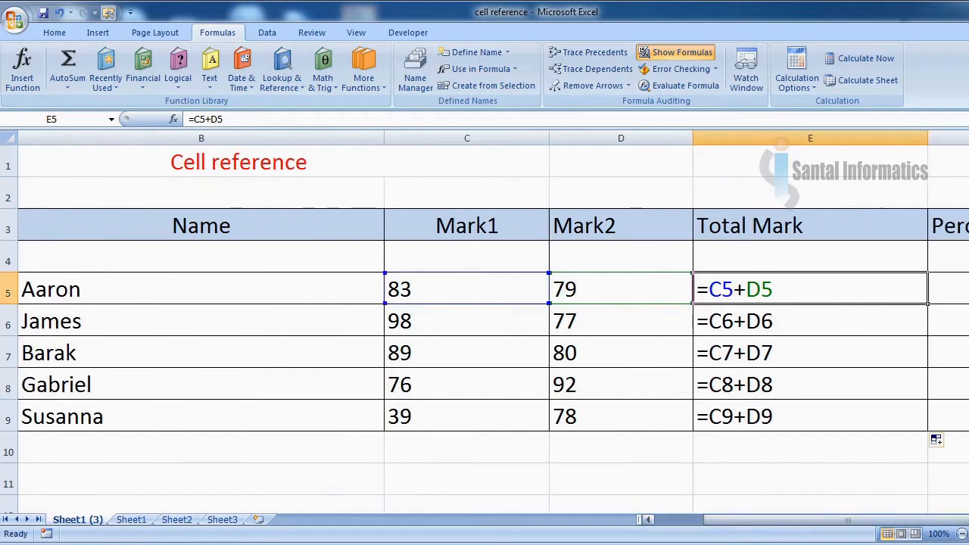
left_click(967, 520)
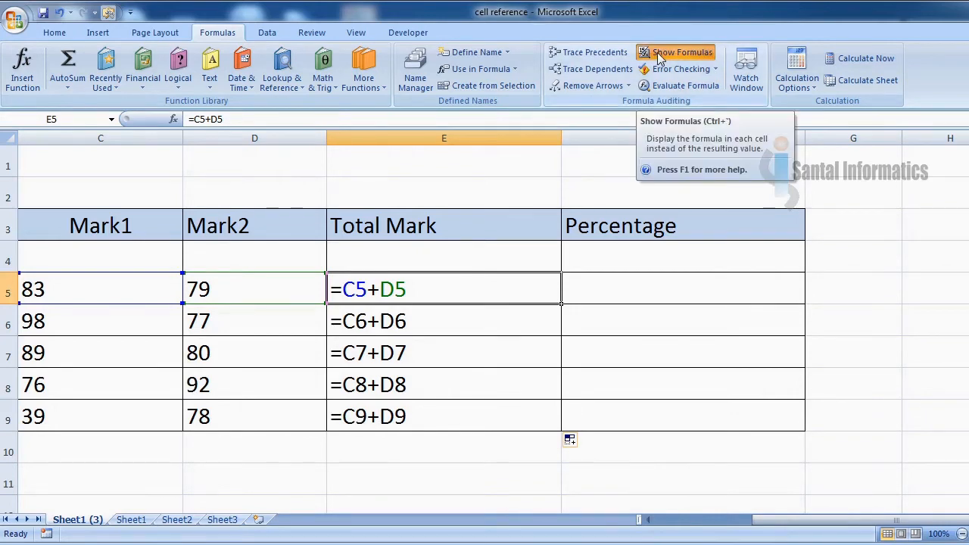
left_click(660, 55)
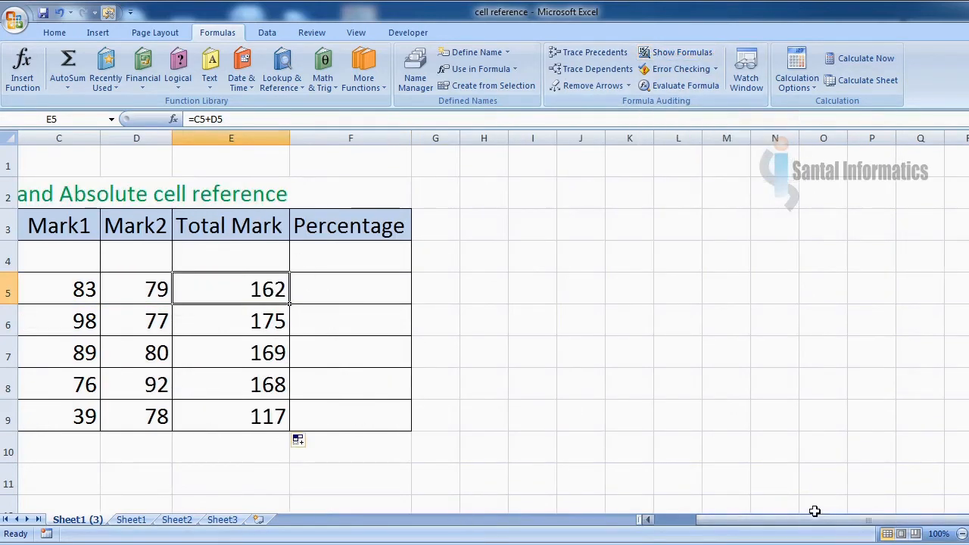
left_click_drag(813, 519, 804, 496)
Step: Enter 2 in cell F4 as the divisor for the Percentage column
left_click(545, 284)
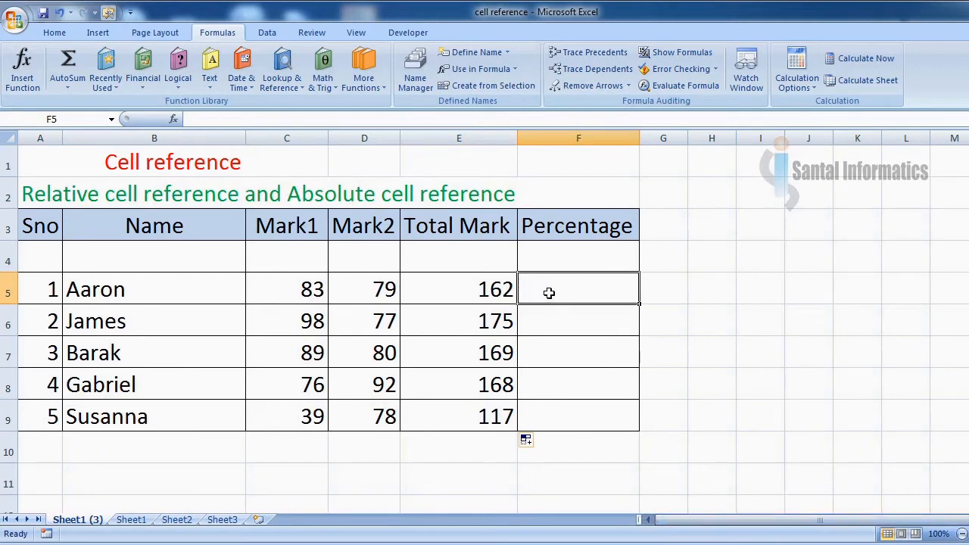
left_click(484, 291)
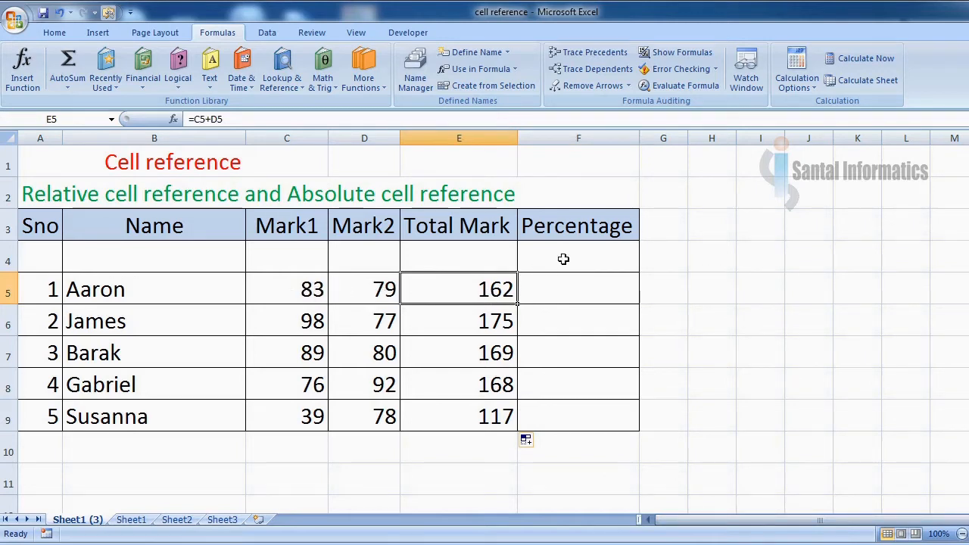
left_click(600, 258)
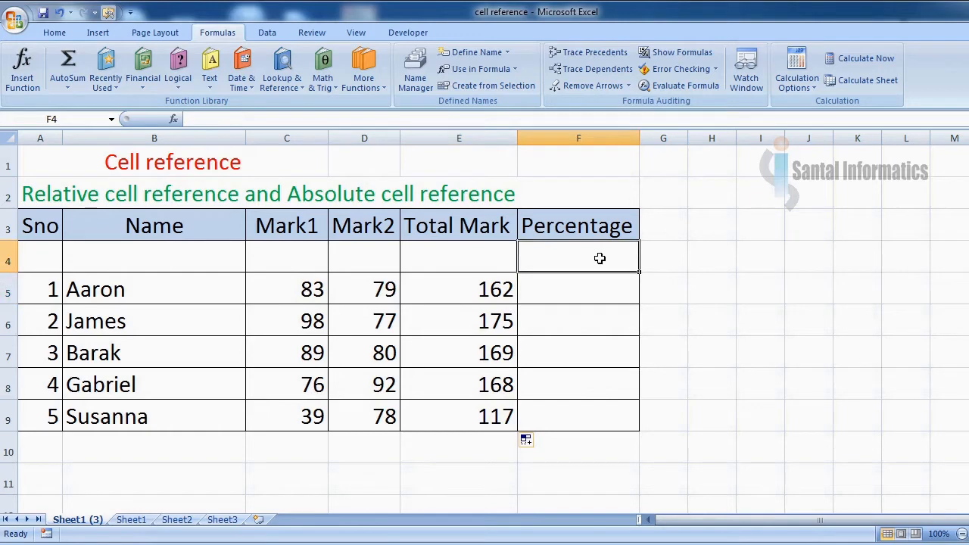
type("2")
key("Return")
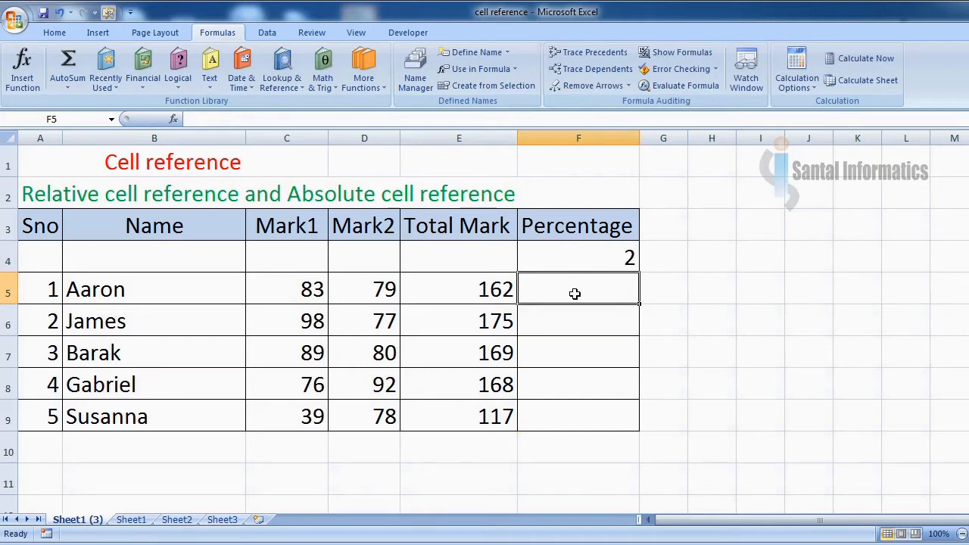
Step: Enter the formula =E5/F4 in cell F5 to calculate the first student's percentage
type("=")
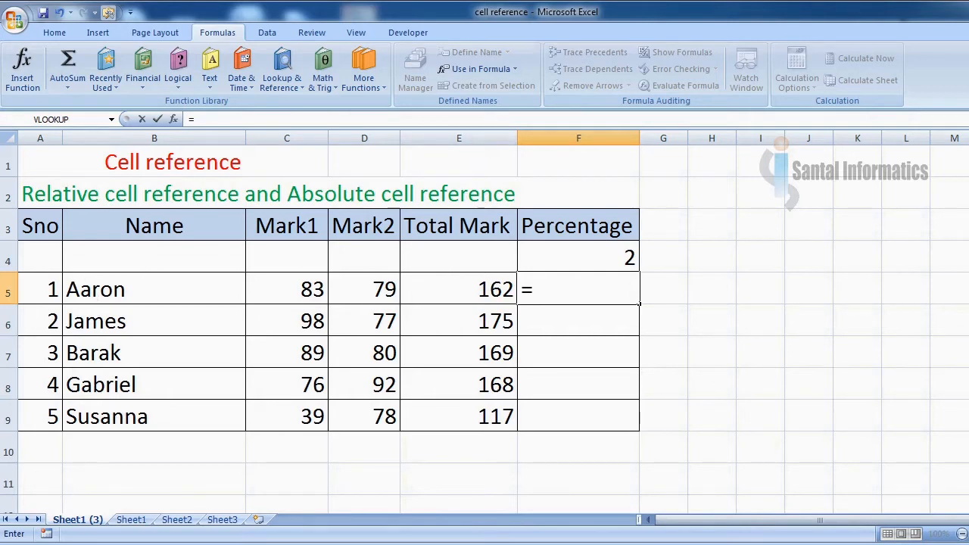
type("e5/")
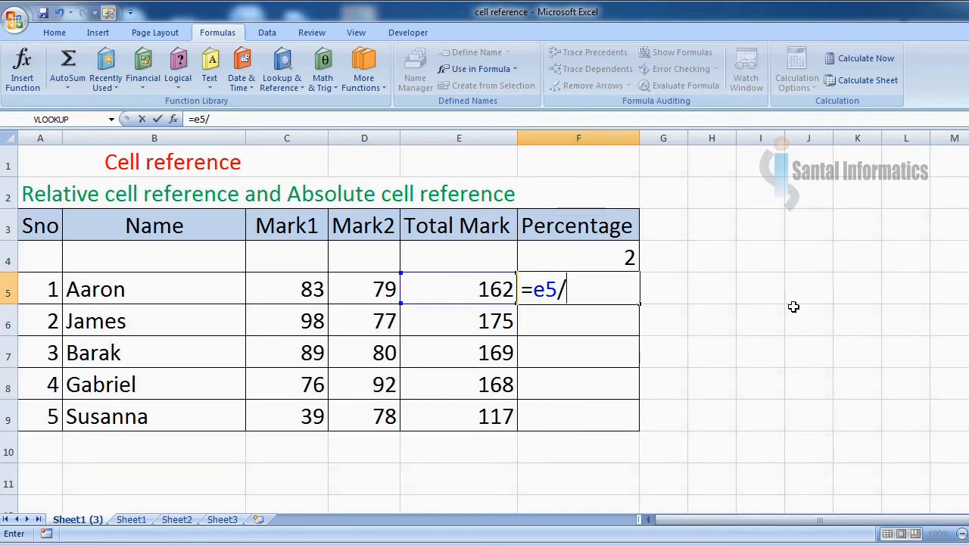
type("f4")
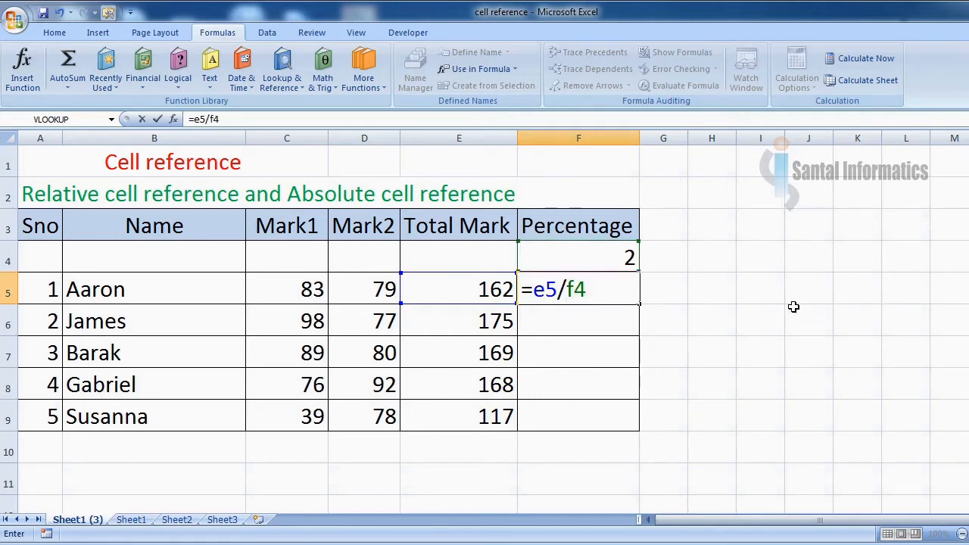
key("Return")
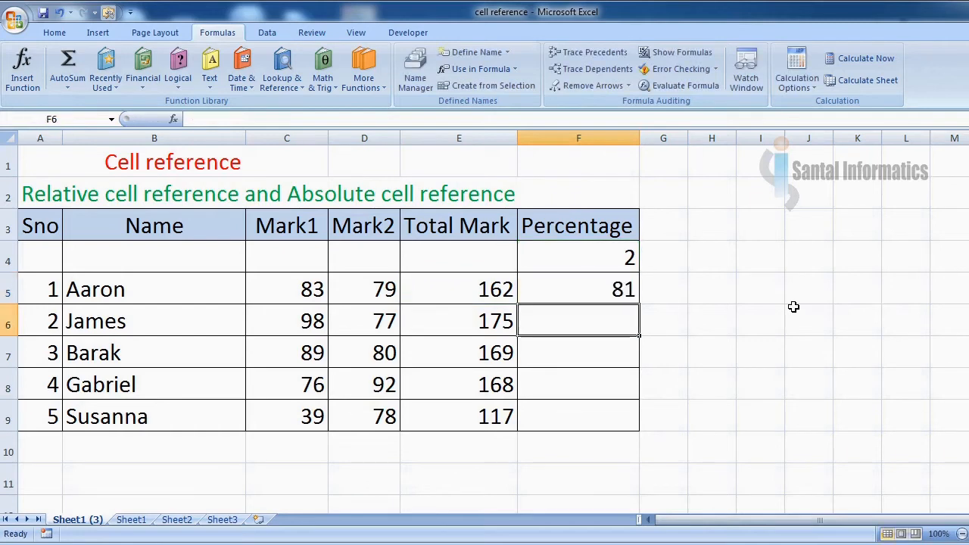
Step: Fill the Percentage formula with its relative F4 reference from F5 down to F9 and check the copied formula in F6
left_click(588, 295)
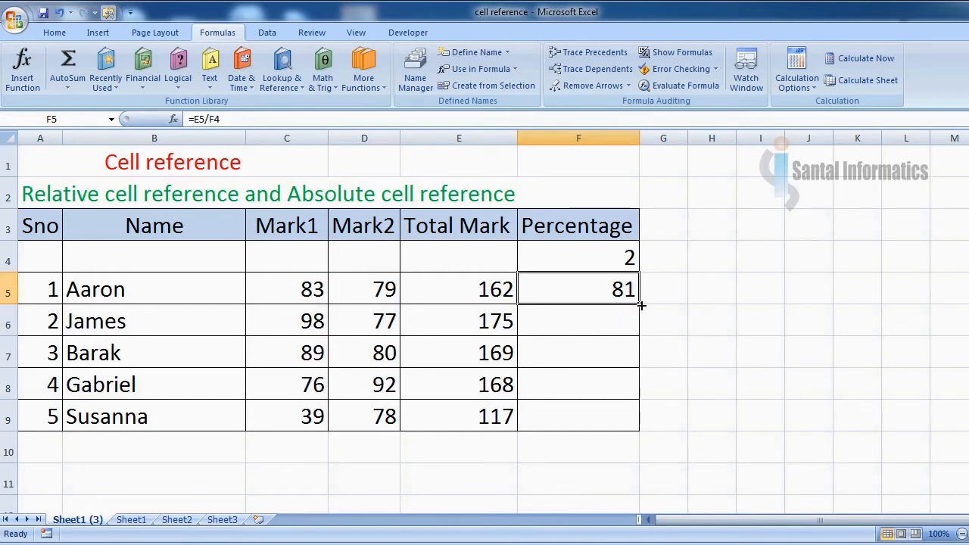
left_click_drag(640, 305, 640, 429)
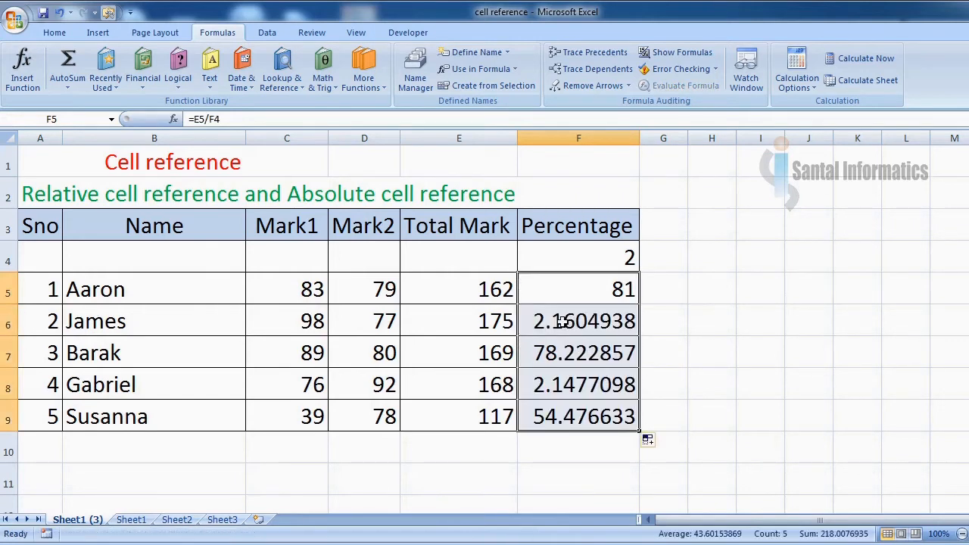
left_click(564, 321)
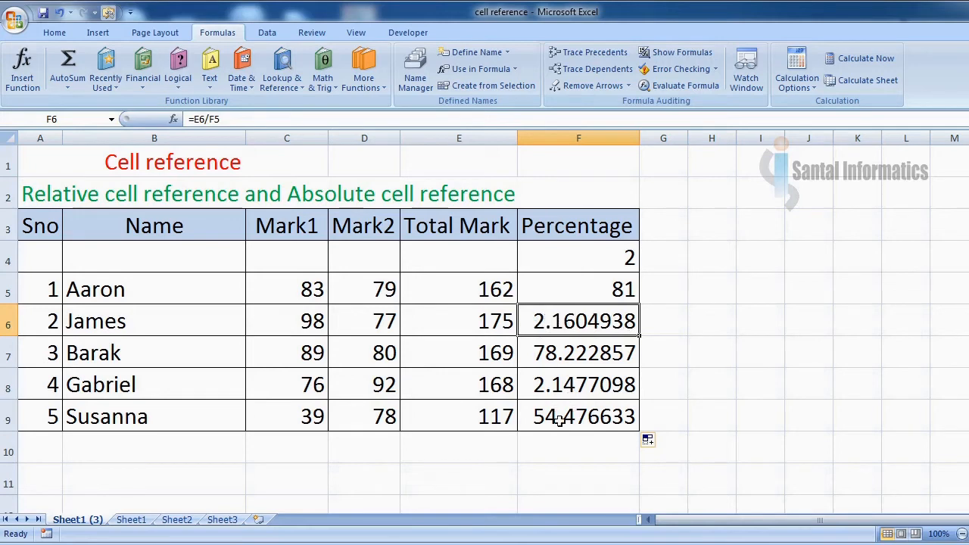
left_click(566, 288)
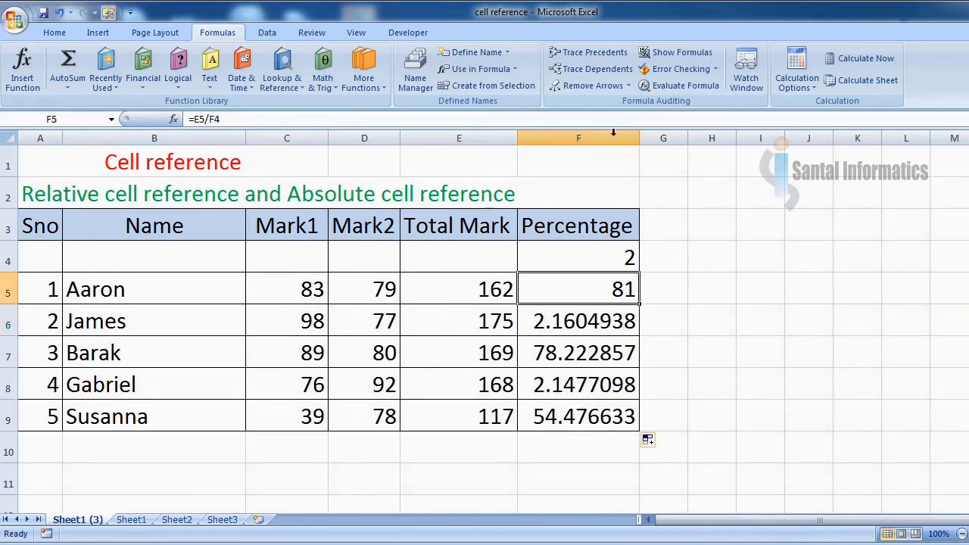
Step: Display the sheet's formulas and examine how the divisor reference shifts in the Percentage column
left_click(676, 52)
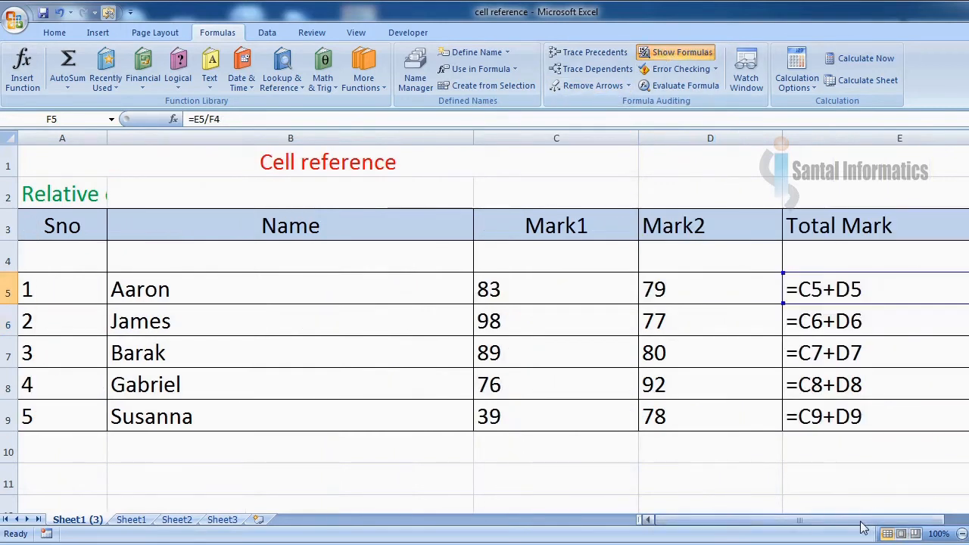
left_click_drag(860, 520, 931, 521)
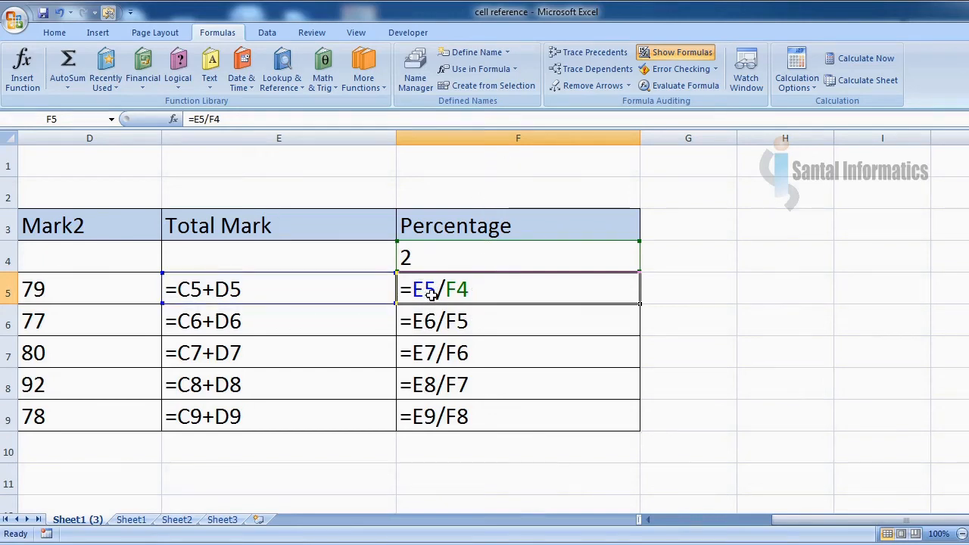
left_click(423, 323)
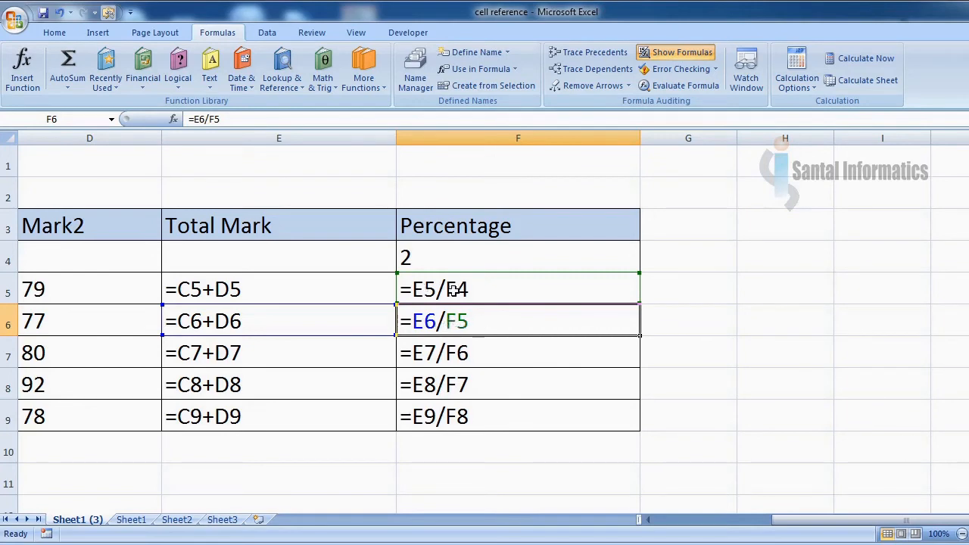
left_click(422, 259)
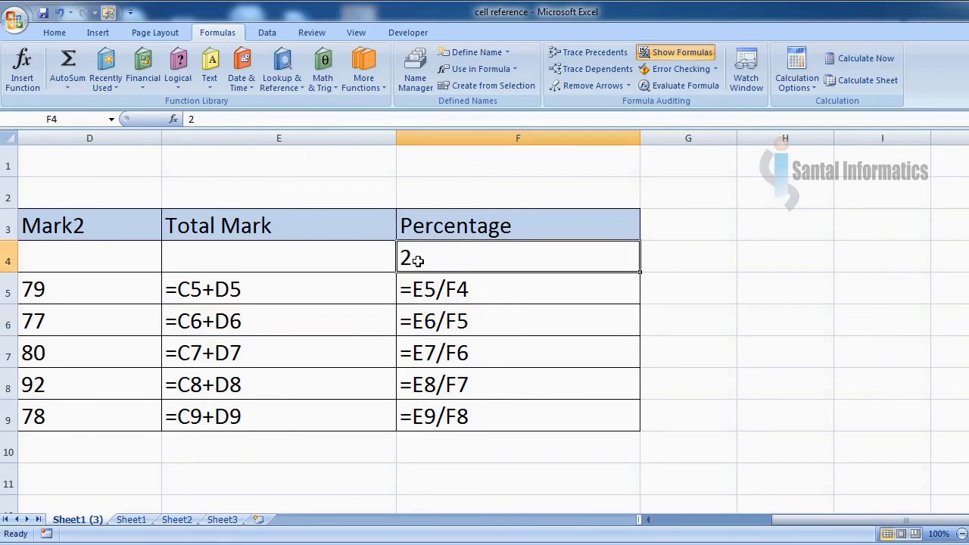
Step: Change the formula in F5 to =E5/$F$4 with an absolute divisor reference and fill it down to F9
left_click(463, 291)
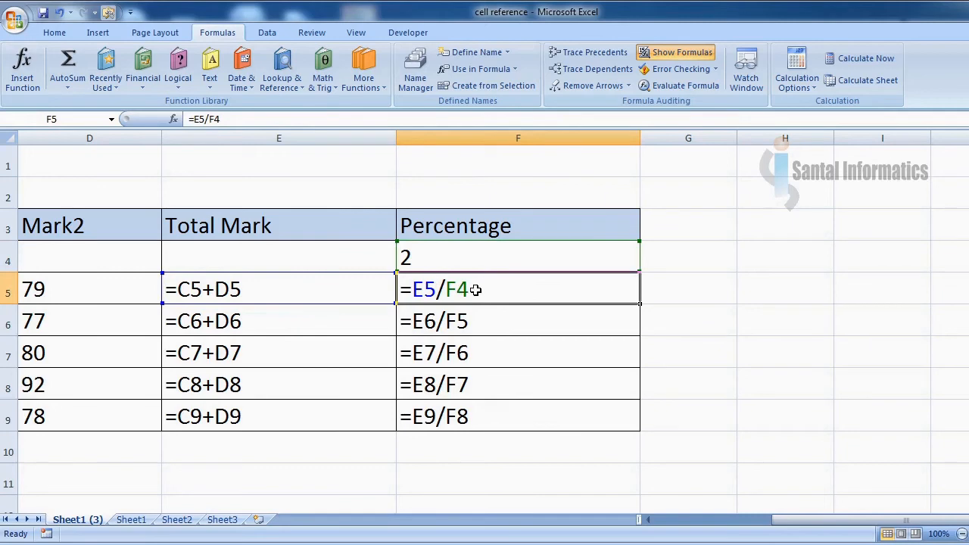
double_click(476, 292)
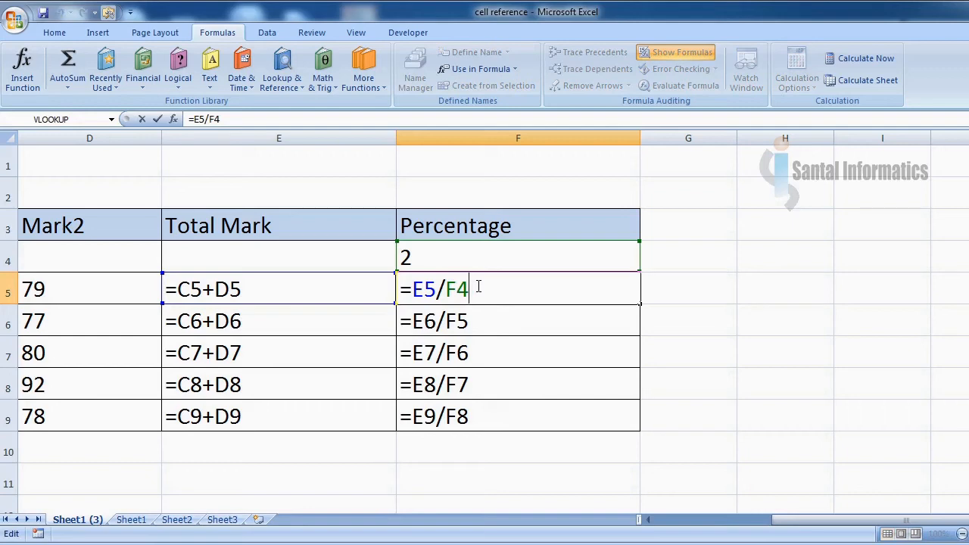
key("F4")
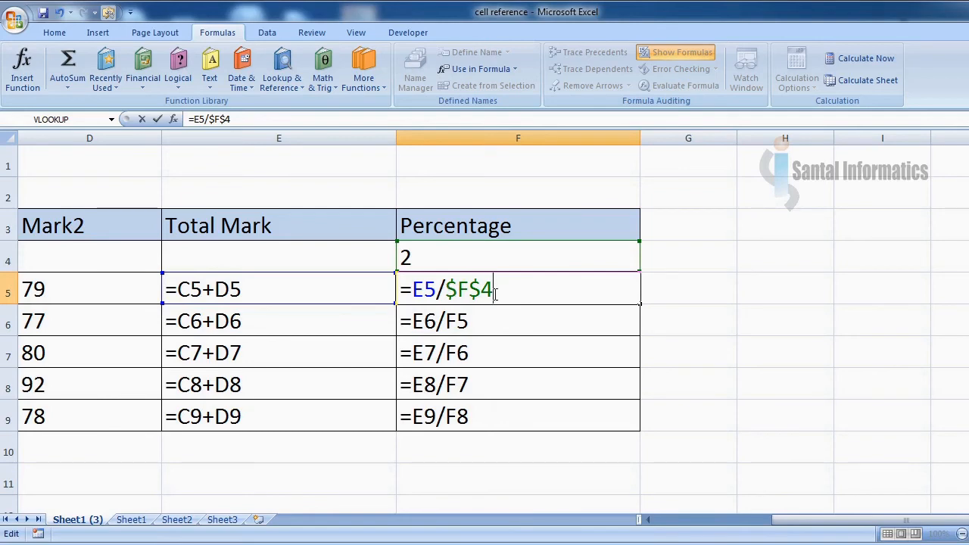
key("Return")
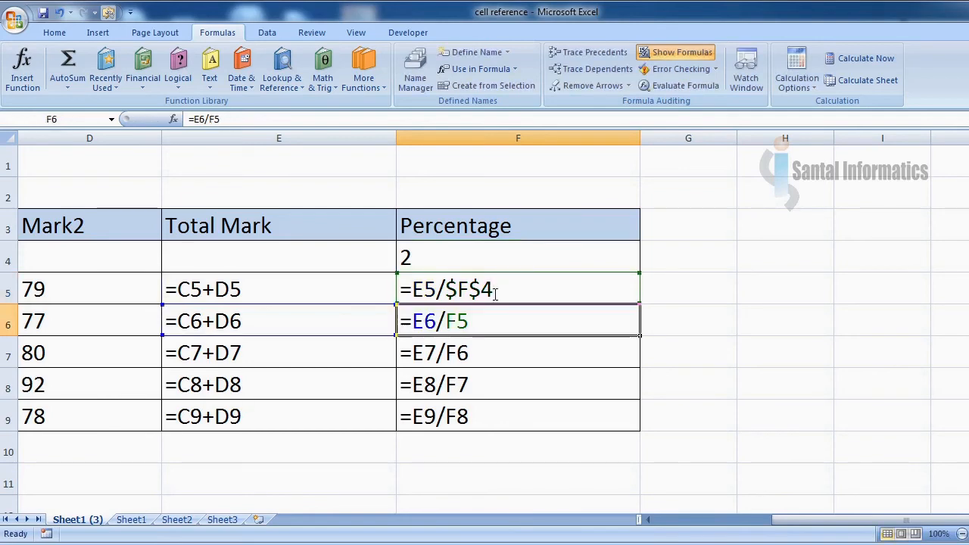
left_click(493, 290)
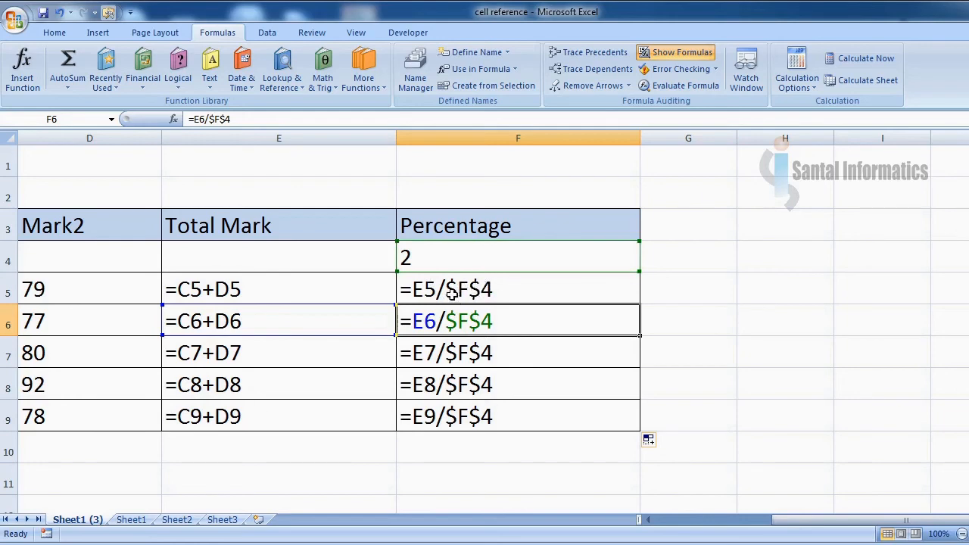
left_click(505, 288)
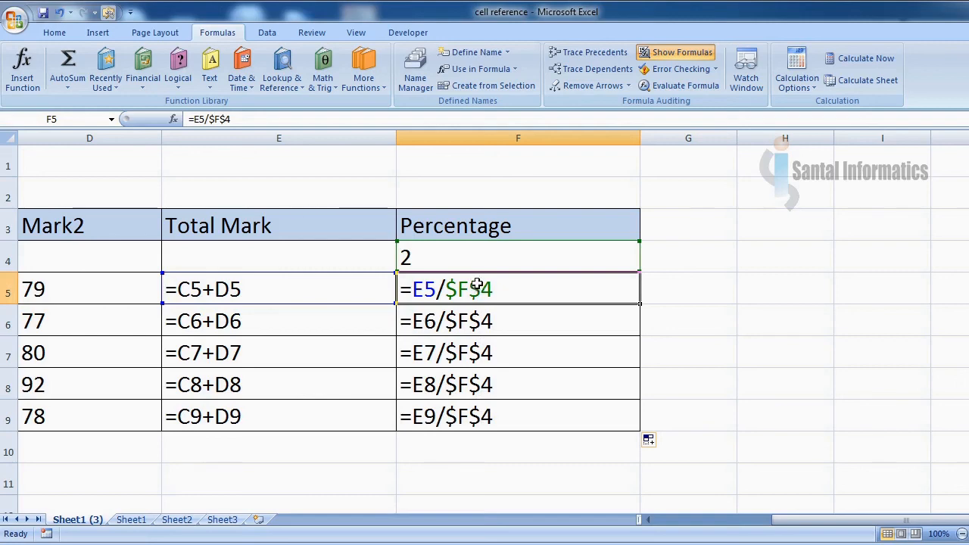
Step: Switch the sheet back to showing values and check the Percentage formula in F9
left_click(658, 56)
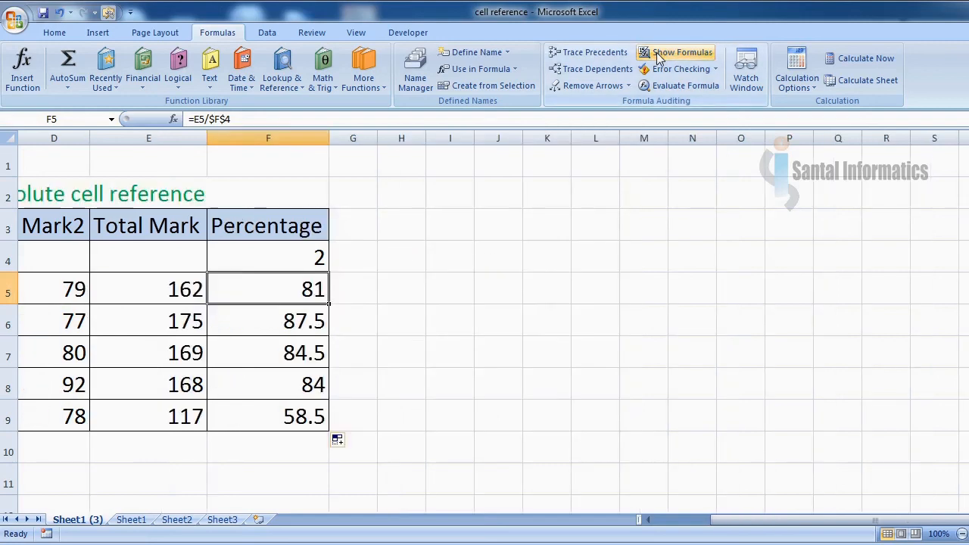
left_click_drag(761, 521, 647, 486)
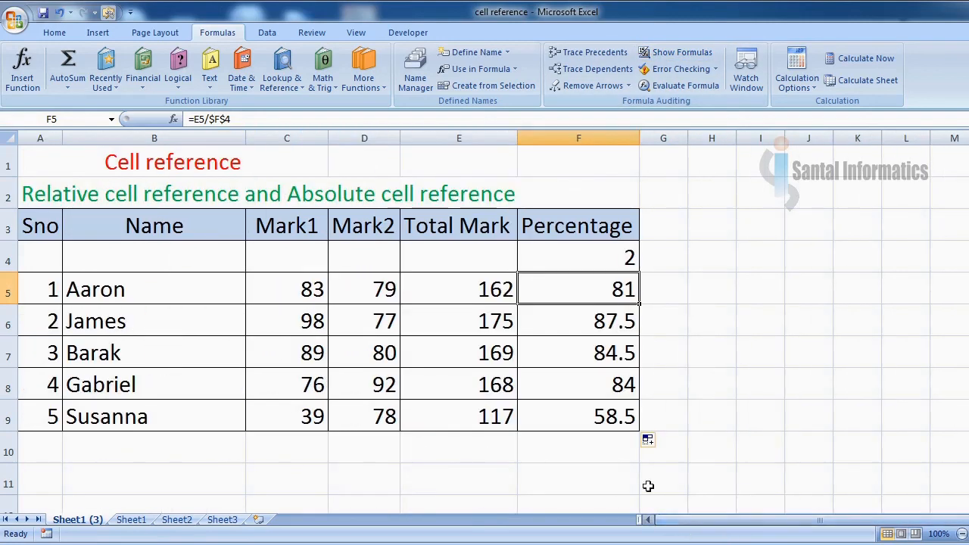
left_click(576, 424)
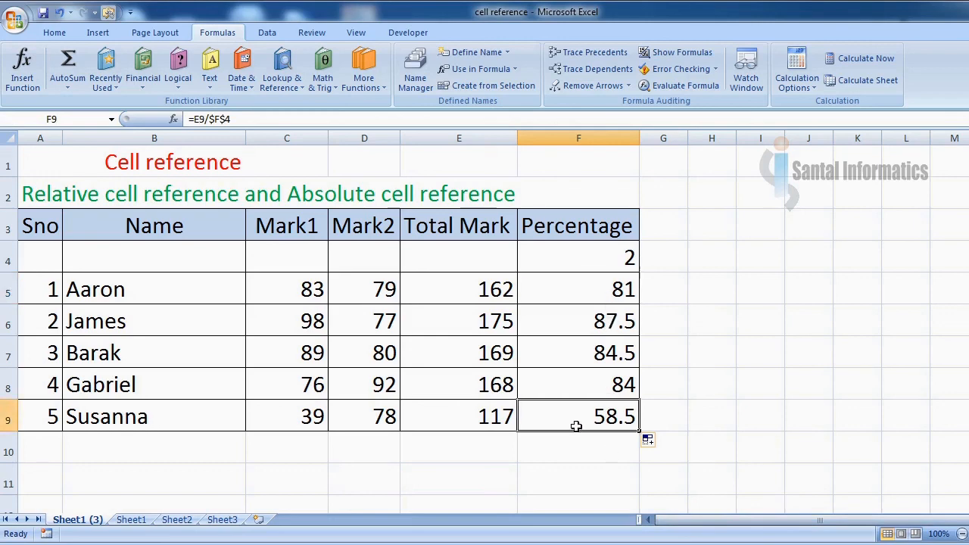